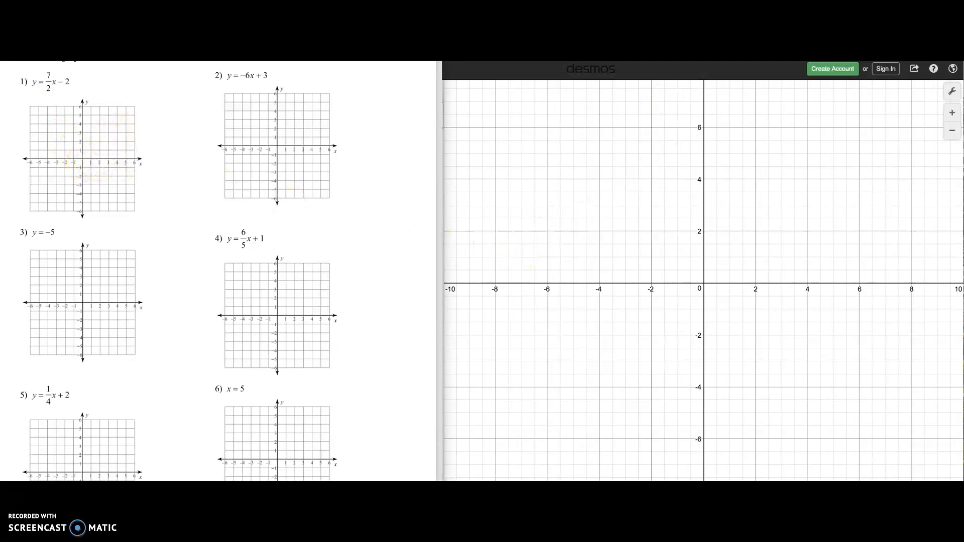
# Step: Open the expression list, evaluate 7 + 5 in the first line, then clear it
pyautogui.click(481, 62)
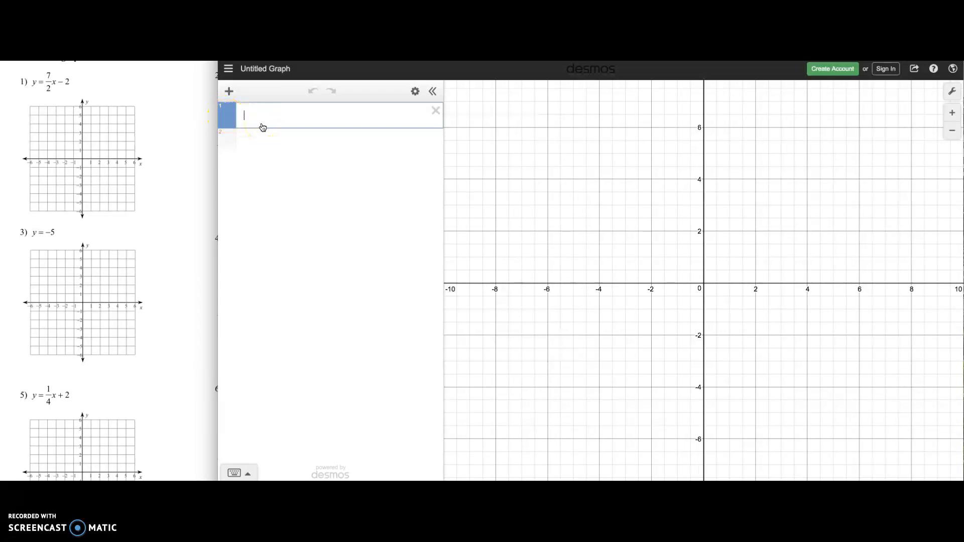
pyautogui.write('7 + 5')
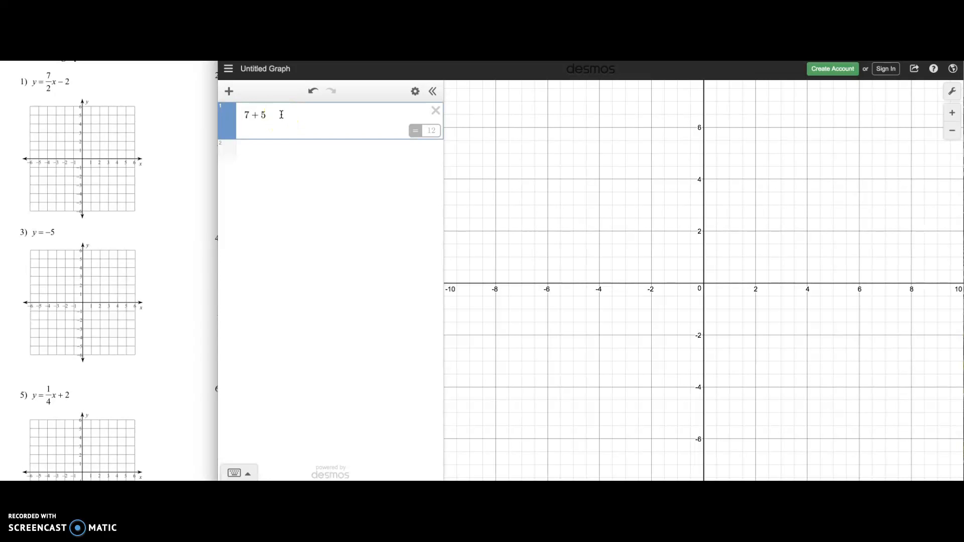
pyautogui.press('BackSpace')
pyautogui.press('BackSpace')
pyautogui.press('BackSpace')
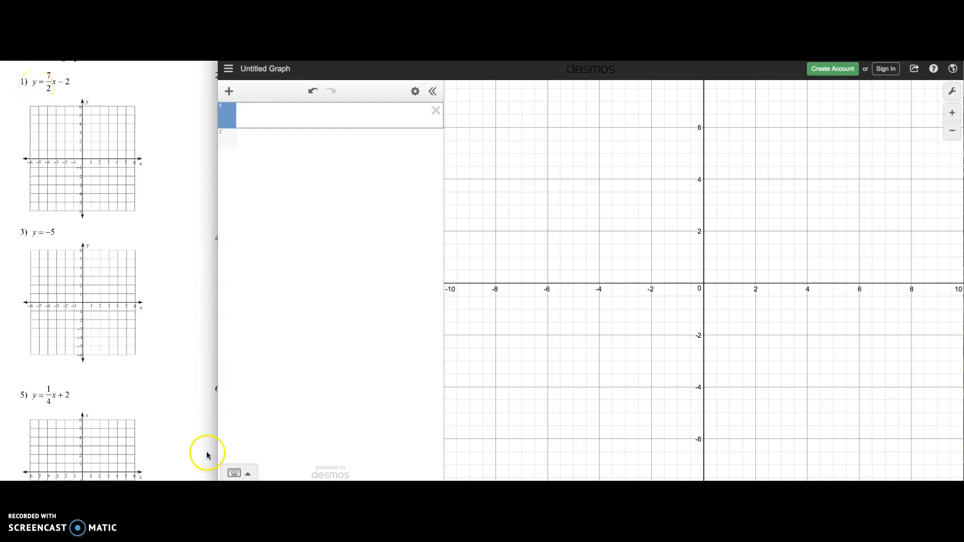
# Step: Enter y = 7/2x − 2 in the first expression line using the on-screen keypad, then hide the keypad
pyautogui.click(246, 473)
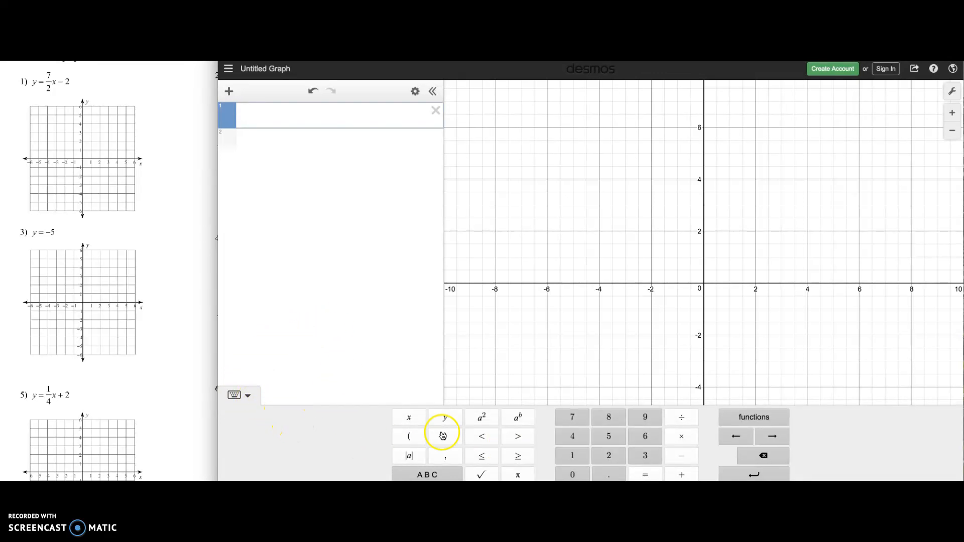
pyautogui.click(454, 424)
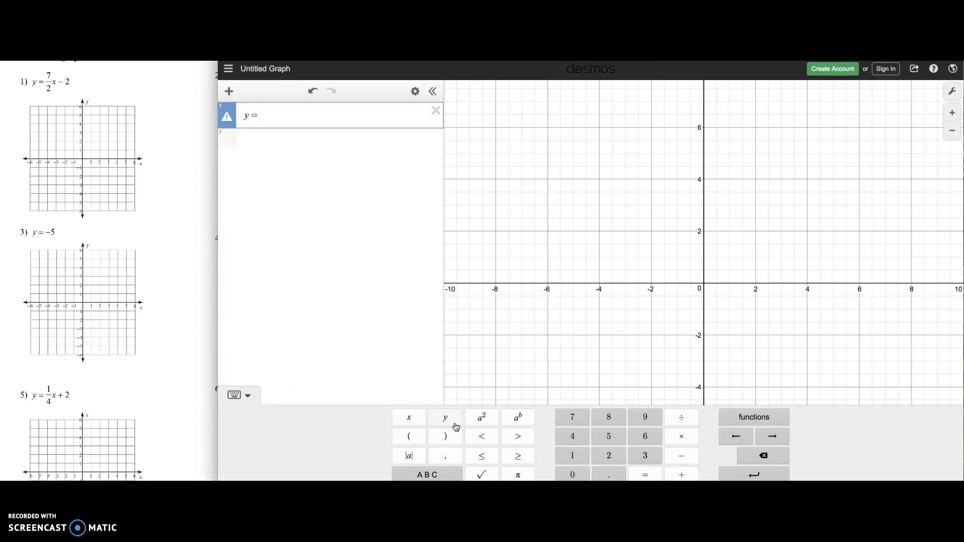
pyautogui.write('=7/2')
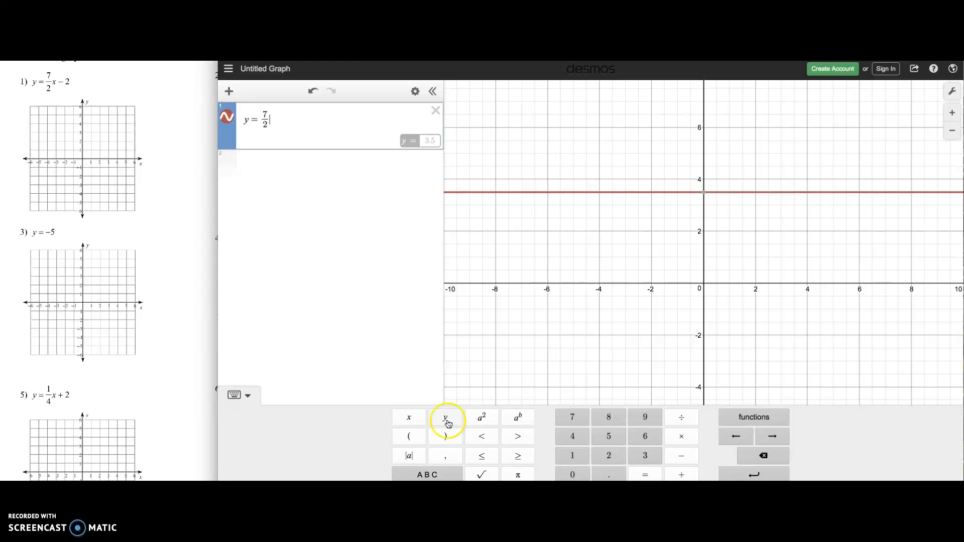
pyautogui.write('x')
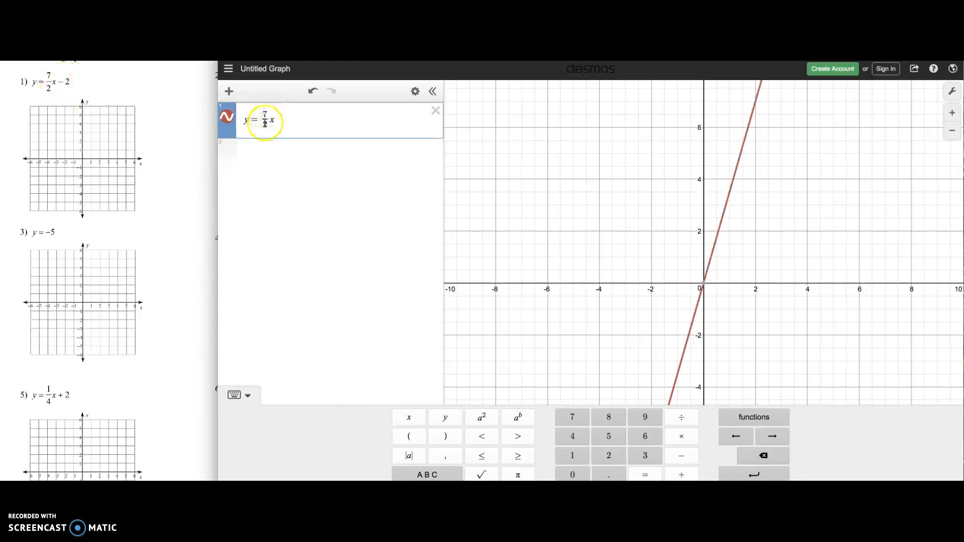
pyautogui.write('-2')
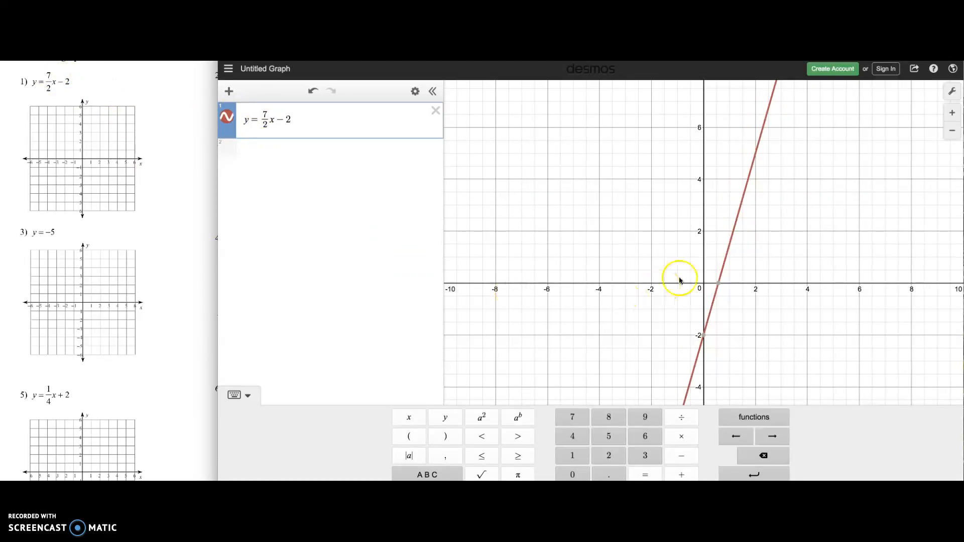
pyautogui.click(249, 398)
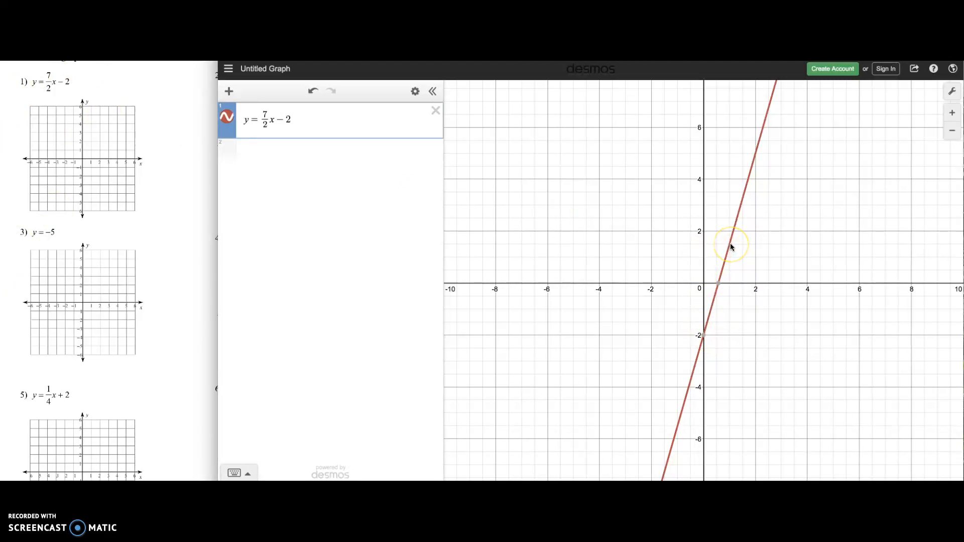
# Step: Inspect the line's y-intercept point on the graph
pyautogui.moveTo(704, 338)
pyautogui.click(705, 338)
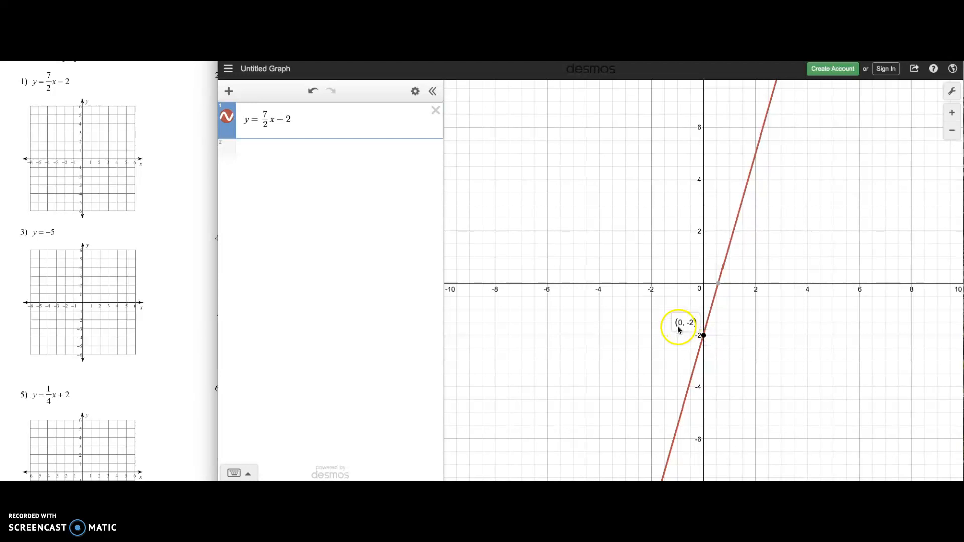
pyautogui.moveTo(721, 286)
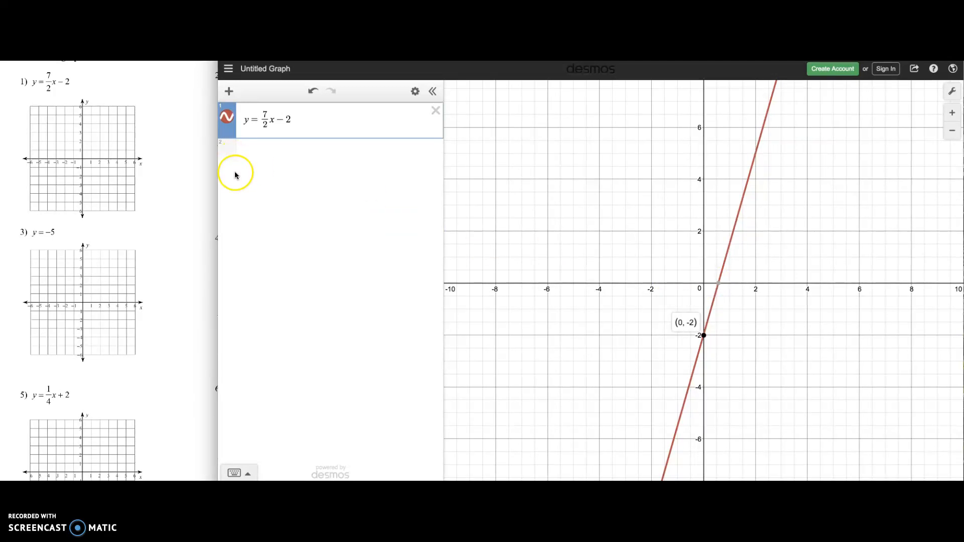
# Step: Change the color of the graphed line to purple
pyautogui.click(229, 118)
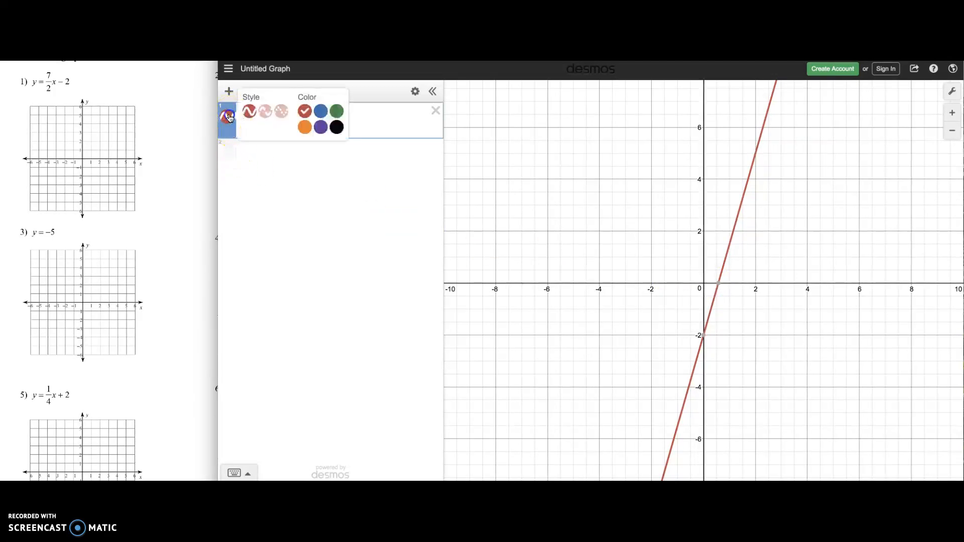
pyautogui.click(321, 128)
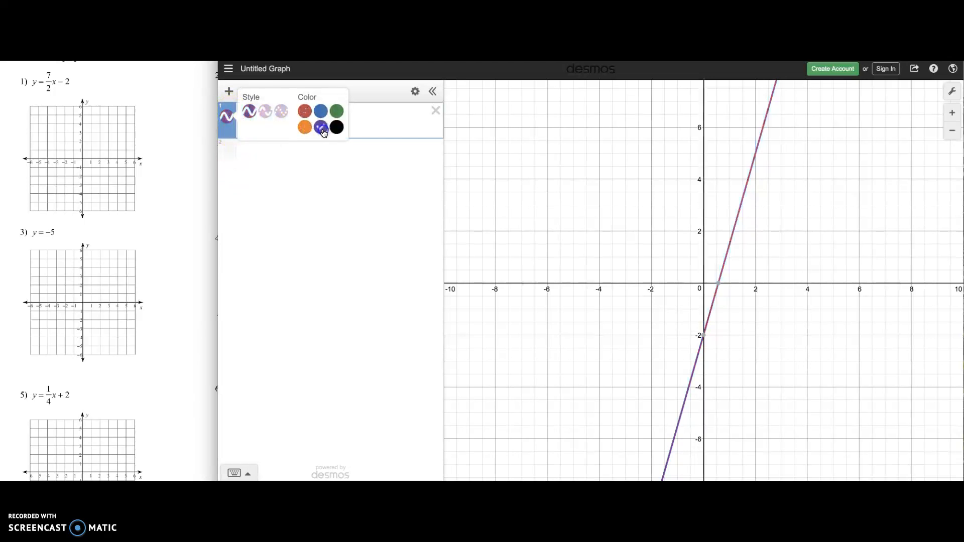
pyautogui.click(559, 218)
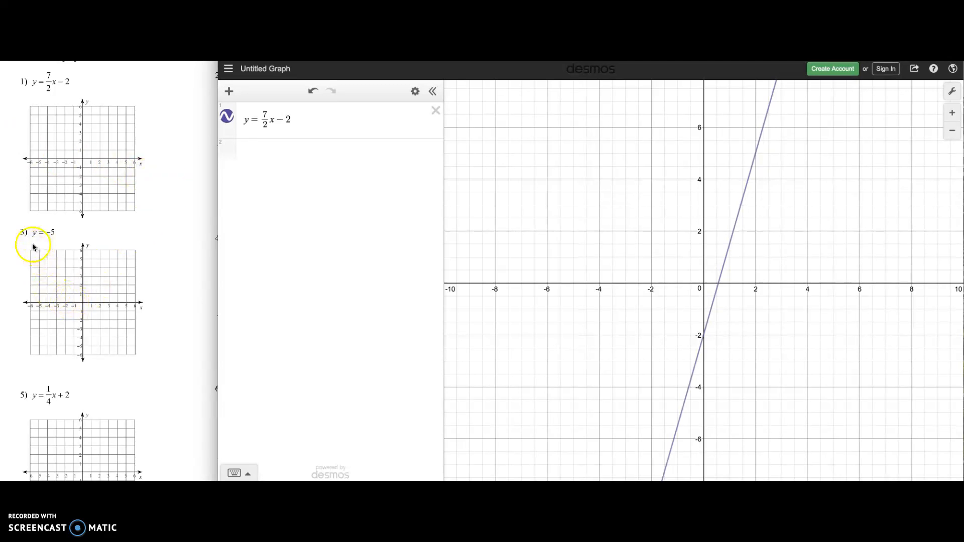
# Step: Replace the equation's right side with −5 to graph y = −5
pyautogui.moveTo(302, 118); pyautogui.dragTo(263, 115)
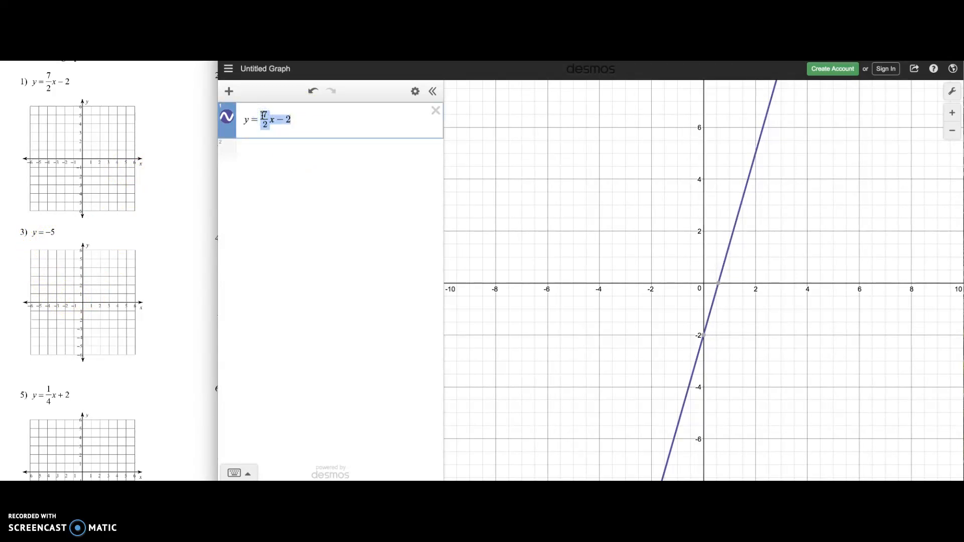
pyautogui.write('-5')
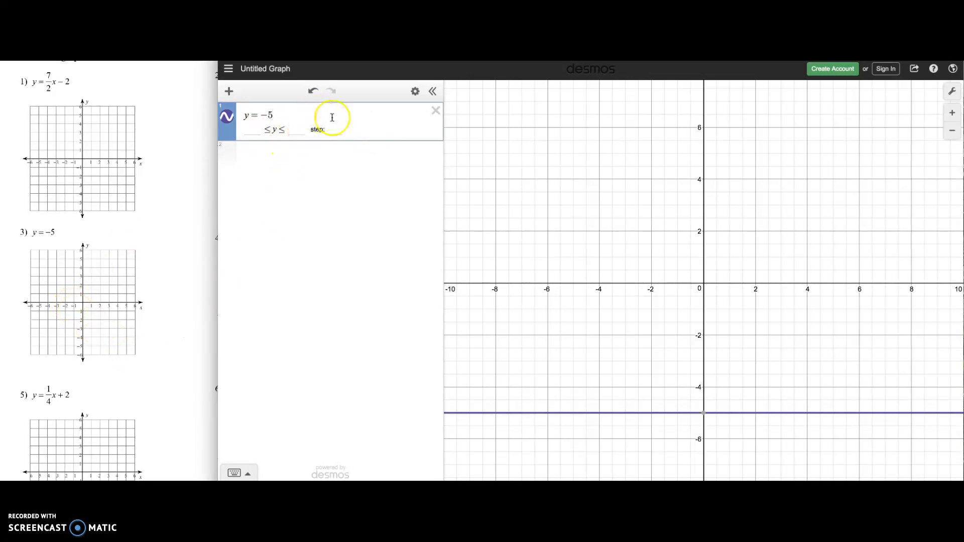
# Step: Delete the expression and graph y = 1/4x + 2 in a fresh first line
pyautogui.click(437, 116)
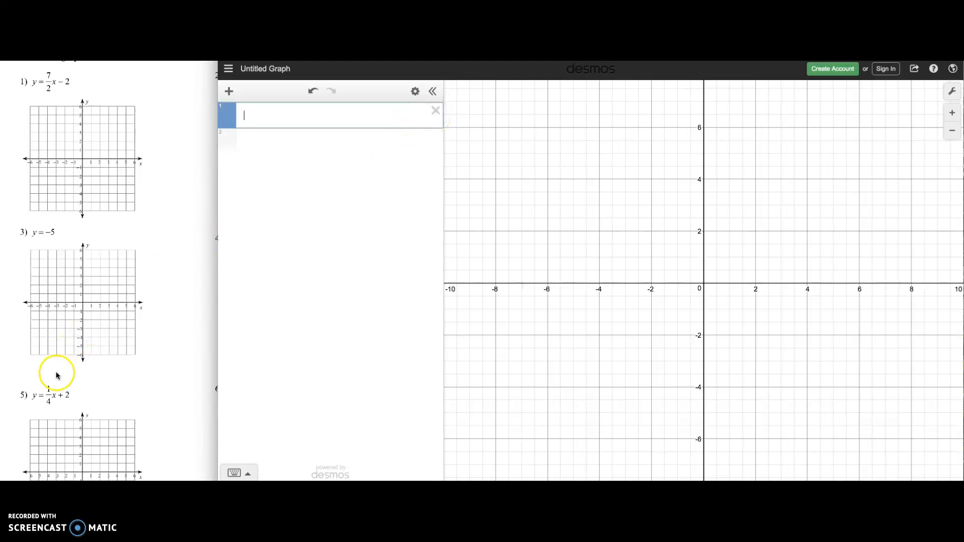
pyautogui.write('y=')
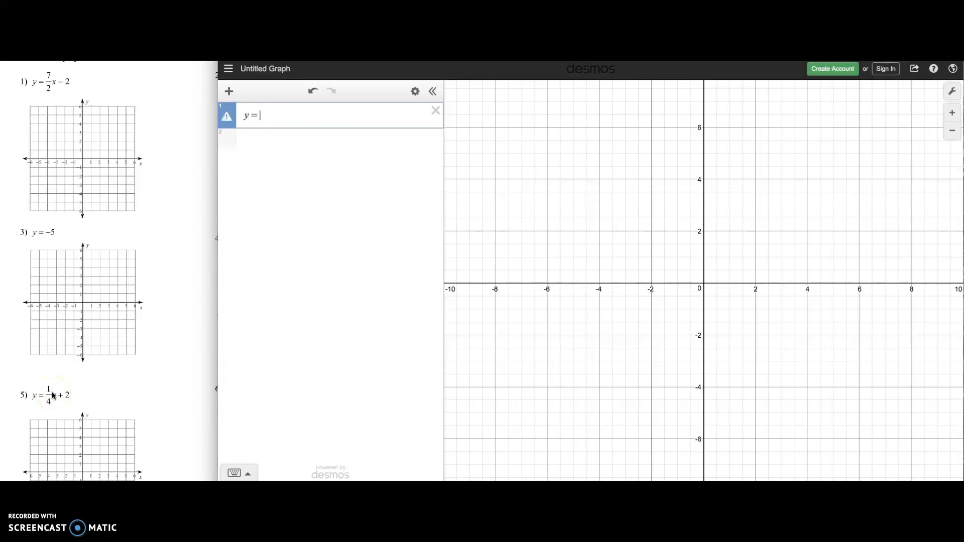
pyautogui.write('1/4')
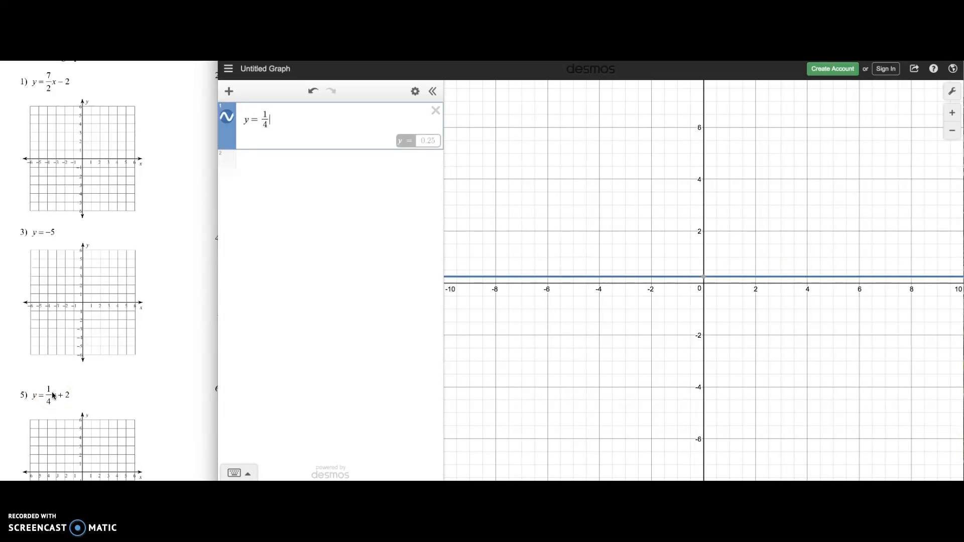
pyautogui.write('x+2')
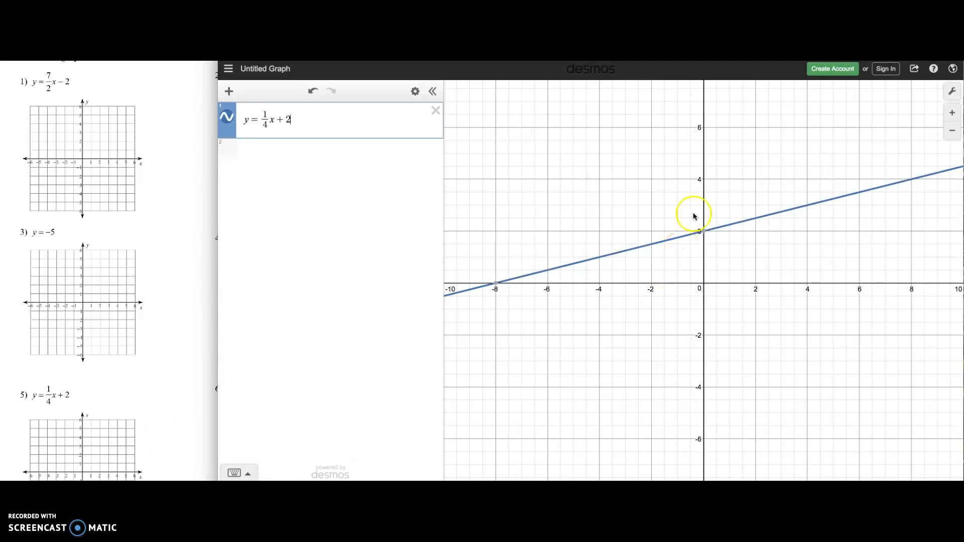
# Step: Check the y-intercept, then change the line's constant term to −5, giving y = 1/4x − 5
pyautogui.click(705, 234)
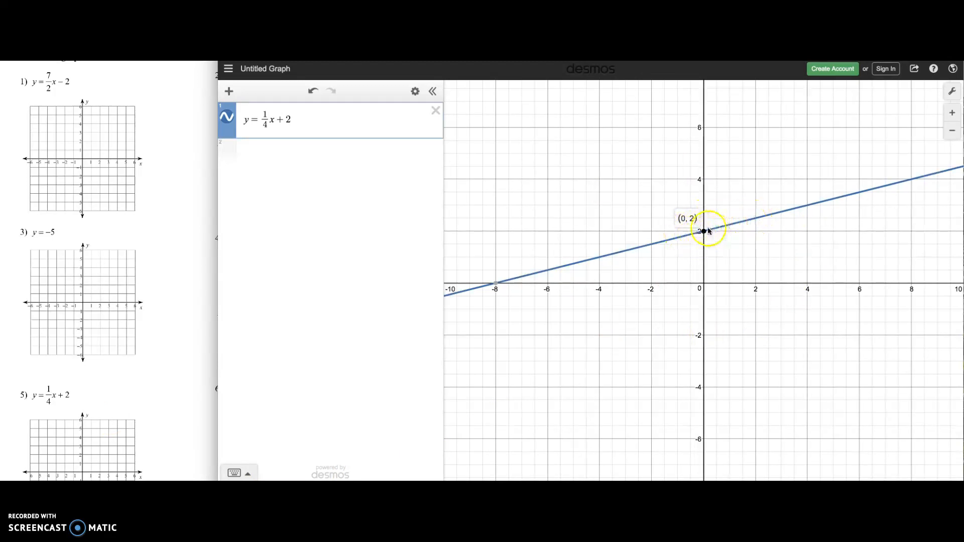
pyautogui.click(289, 120)
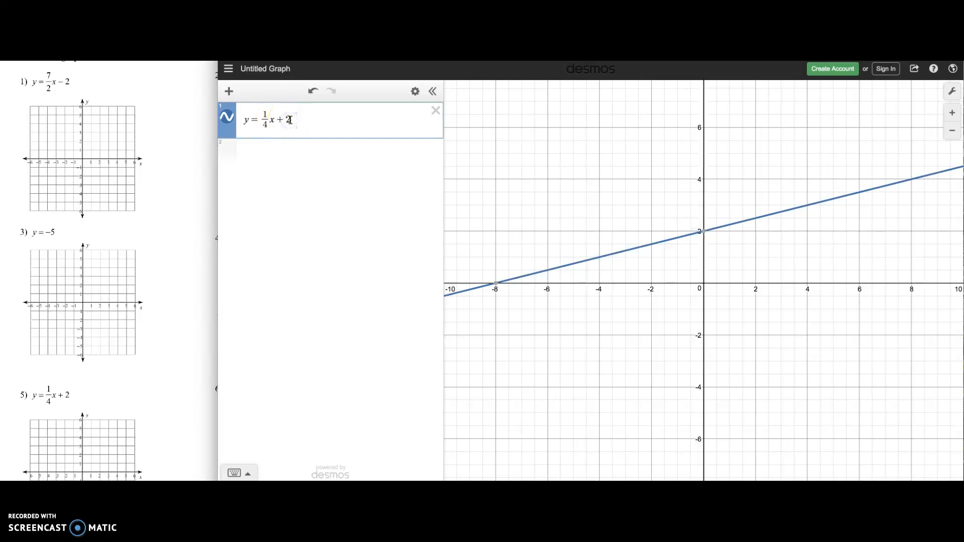
pyautogui.press('BackSpace')
pyautogui.write('1')
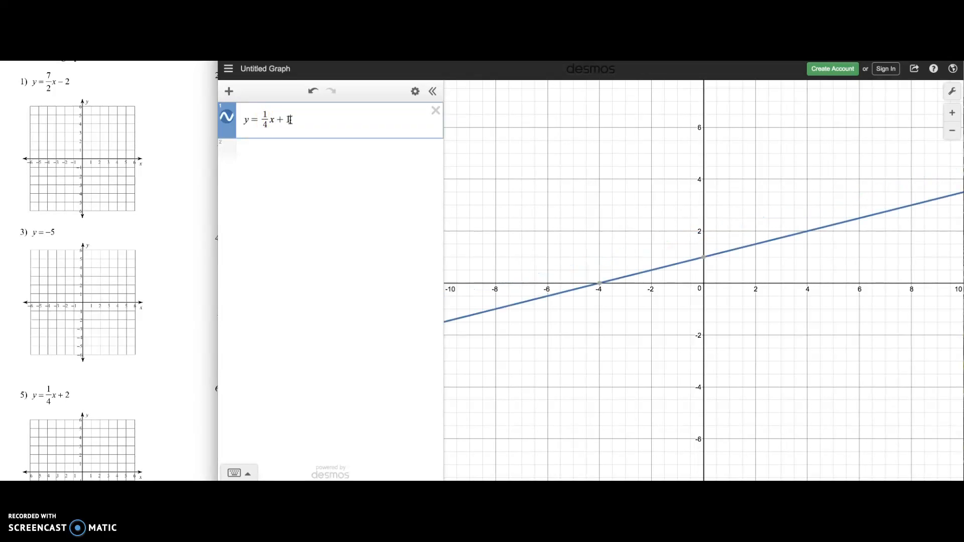
pyautogui.press('BackSpace')
pyautogui.press('BackSpace')
pyautogui.write('-5')
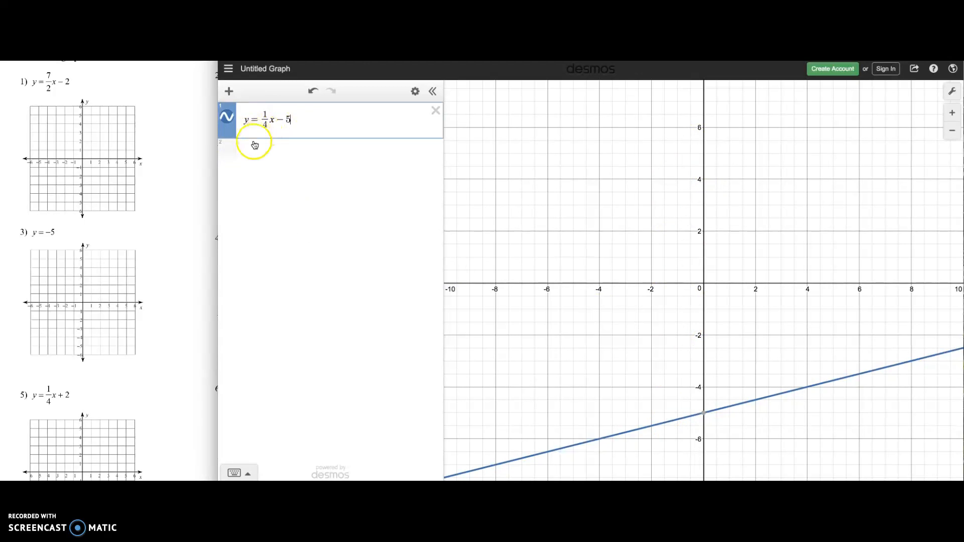
# Step: Graph y = 6/5x + 1 as a second expression and inspect where it intersects the first line
pyautogui.click(248, 155)
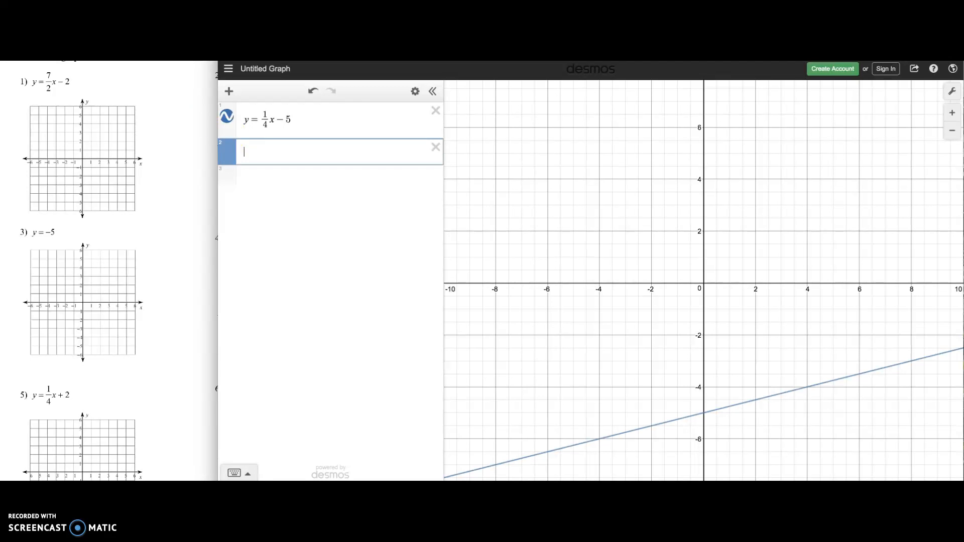
pyautogui.moveTo(170, 50); pyautogui.dragTo(0, 51)
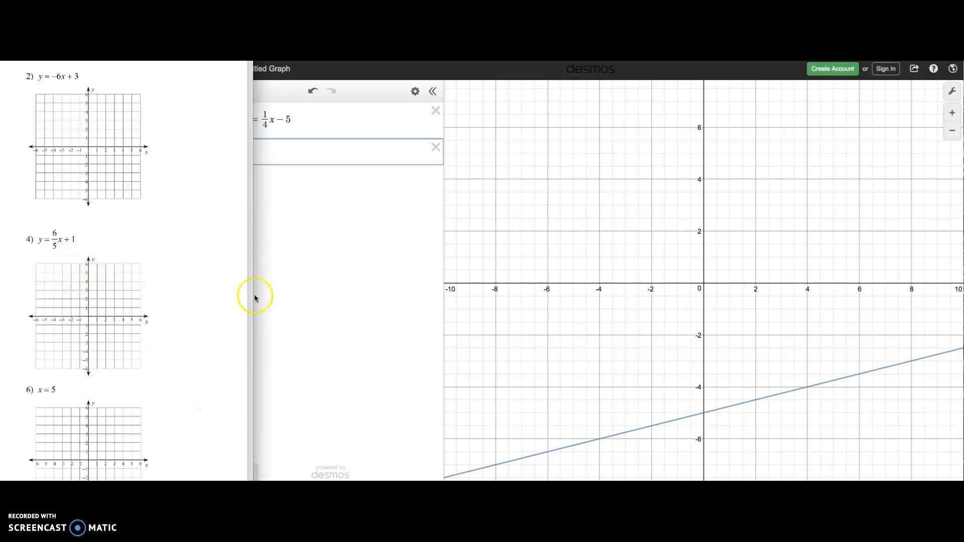
pyautogui.click(311, 296)
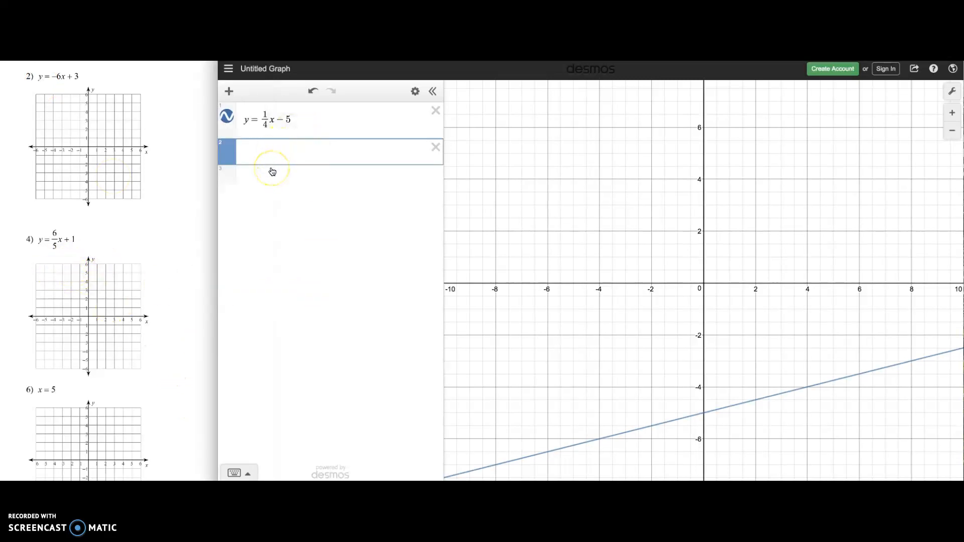
pyautogui.write('y=6/5')
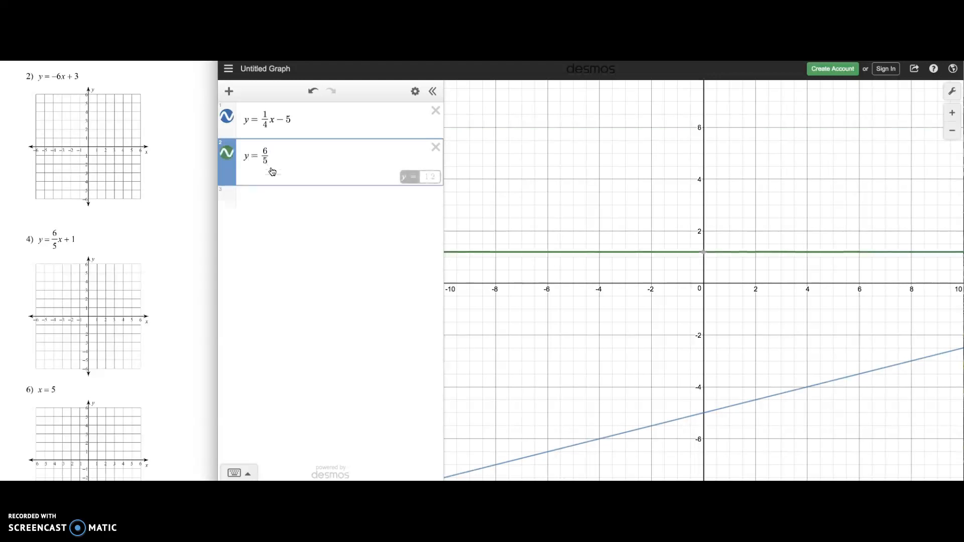
pyautogui.write('x+1')
pyautogui.click(469, 356)
pyautogui.click(541, 454)
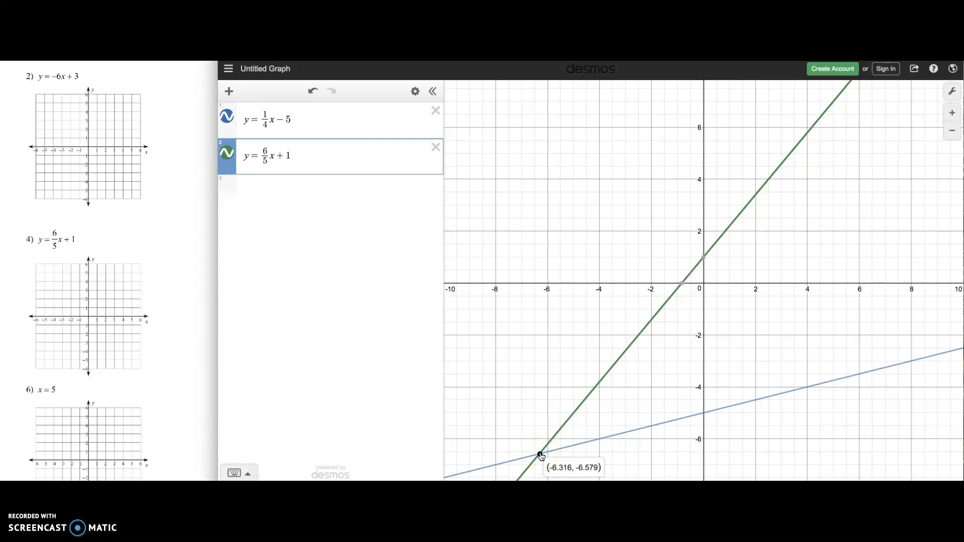
# Step: Delete both expressions from the list
pyautogui.click(313, 156)
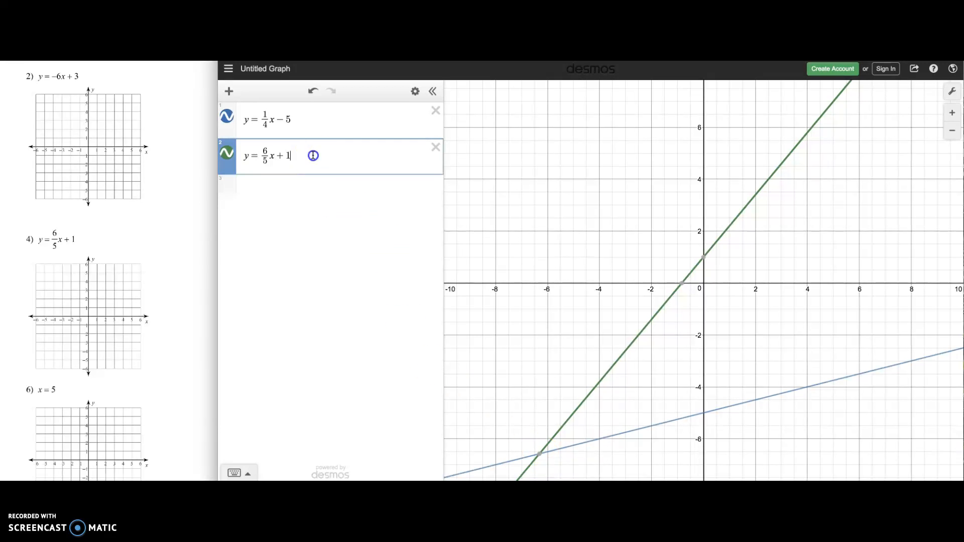
pyautogui.click(436, 148)
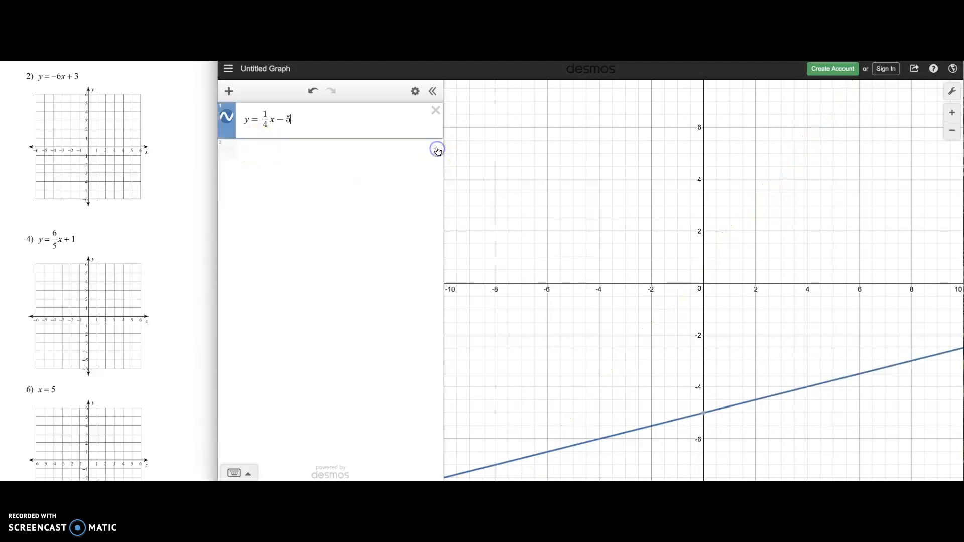
pyautogui.moveTo(299, 122); pyautogui.dragTo(244, 115)
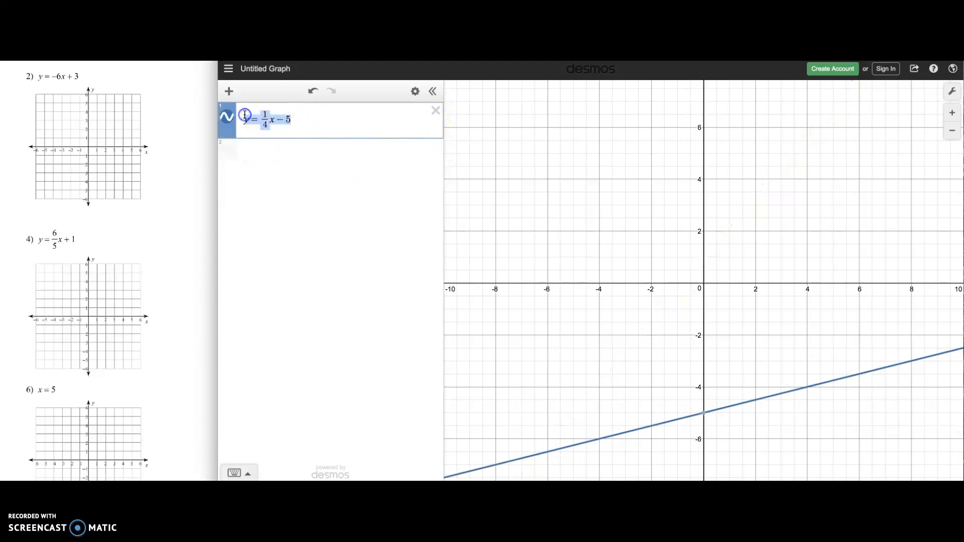
pyautogui.press('BackSpace')
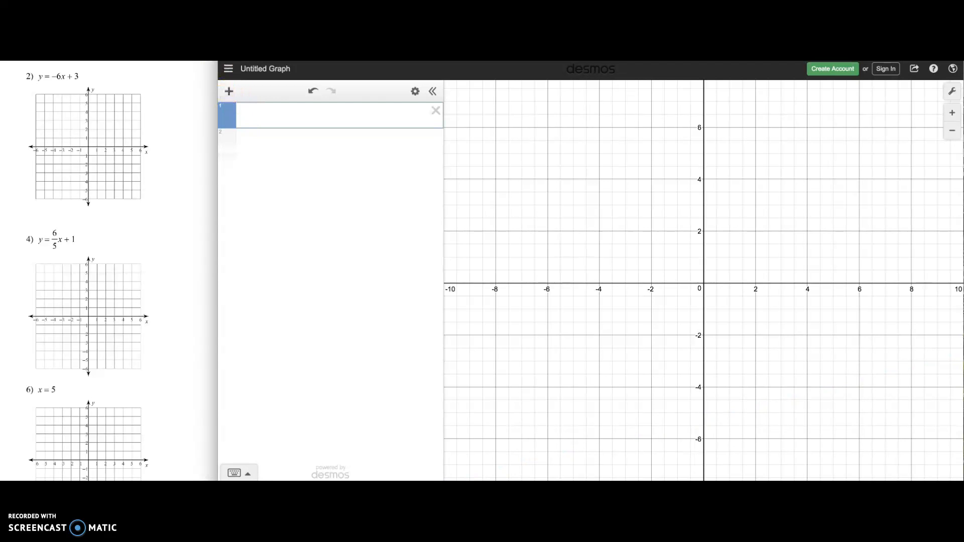
# Step: Bring the Graphing Lines worksheet beside the graph and place the cursor in the first expression line
pyautogui.press('super+Tab')
pyautogui.moveTo(194, 12); pyautogui.dragTo(534, 99)
pyautogui.click(44, 100)
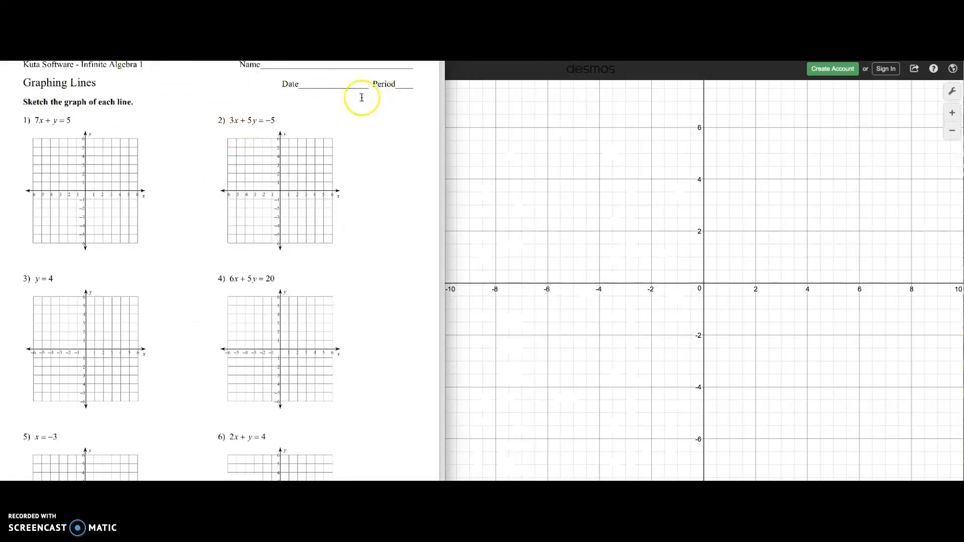
pyautogui.click(507, 111)
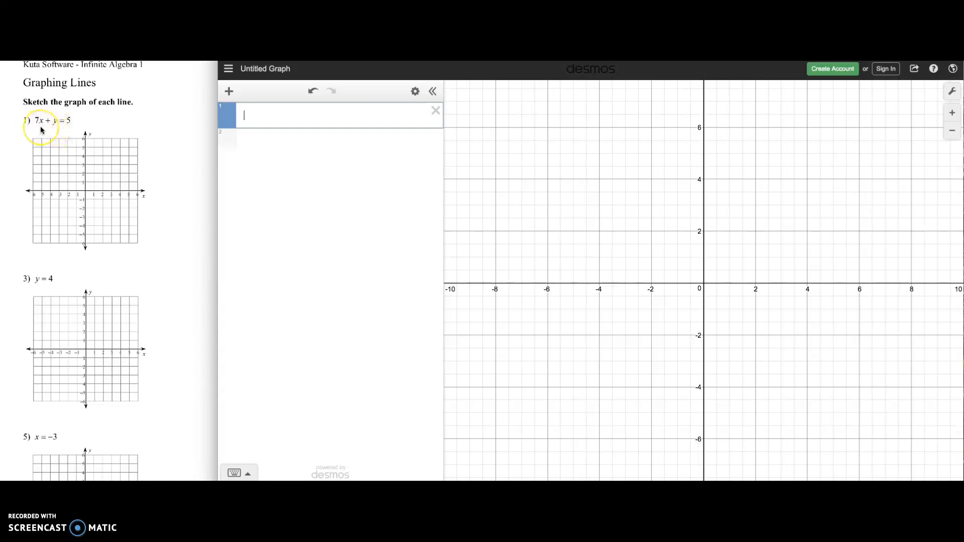
# Step: Enter 7x + y = 5 as the first expression to graph the worksheet's first line
pyautogui.write('x')
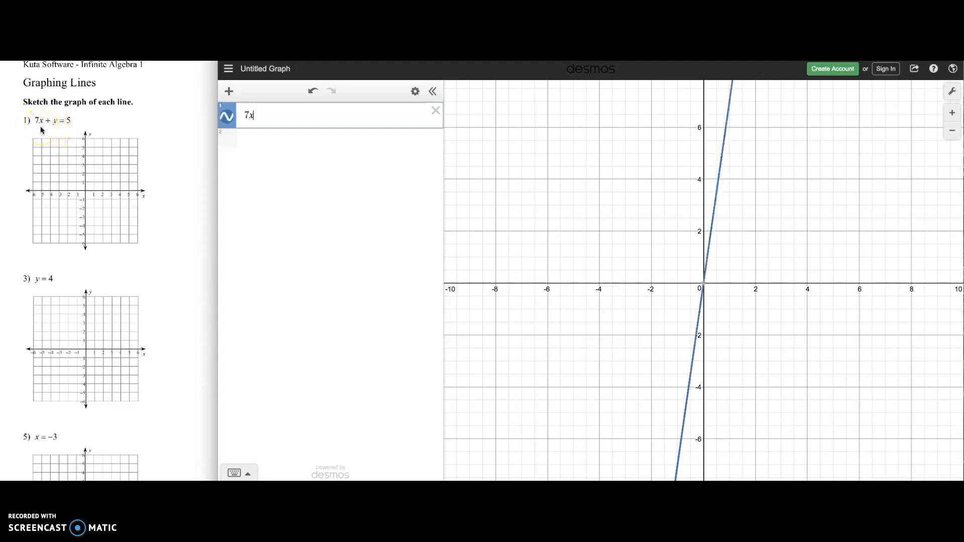
pyautogui.write('+')
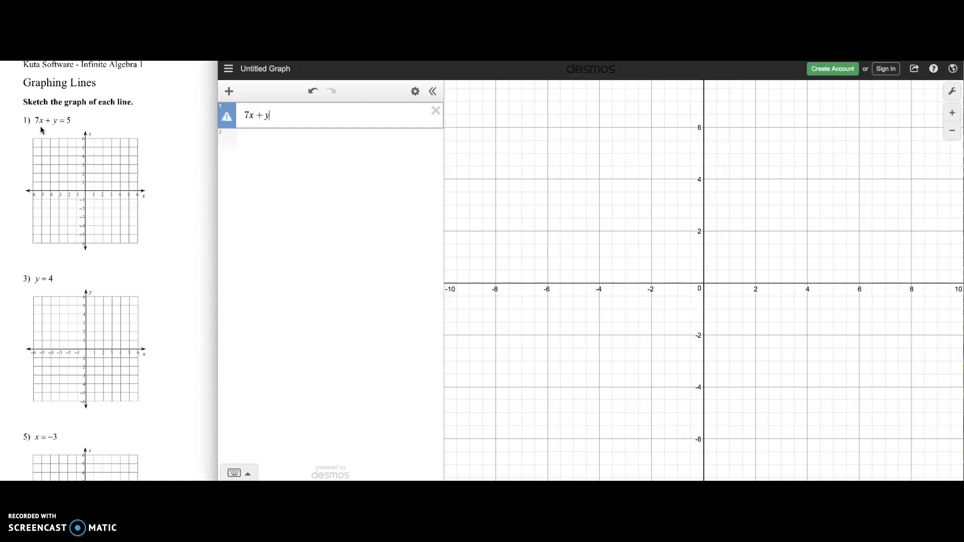
pyautogui.write('y=5')
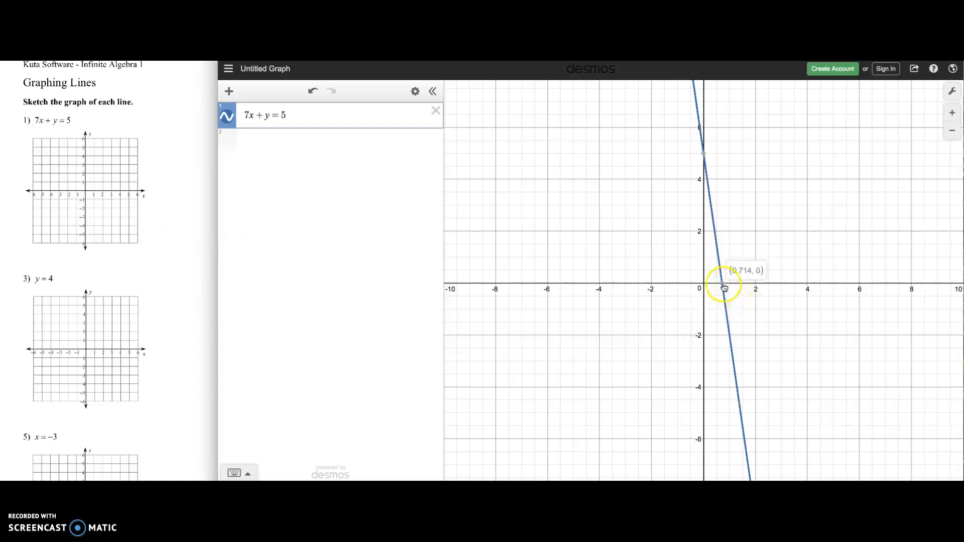
# Step: Inspect the line's x- and y-intercepts and another point on it, such as (1, −2)
pyautogui.click(699, 160)
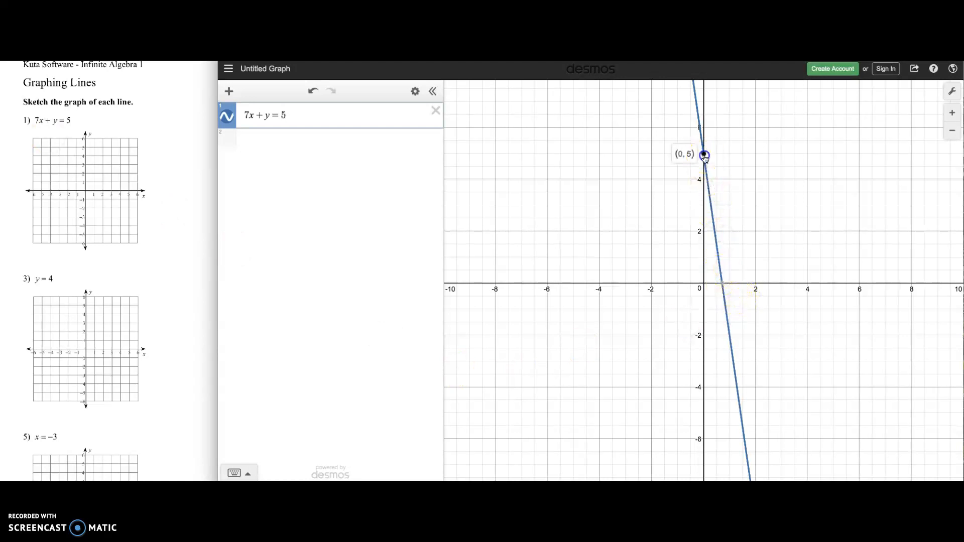
pyautogui.click(705, 155)
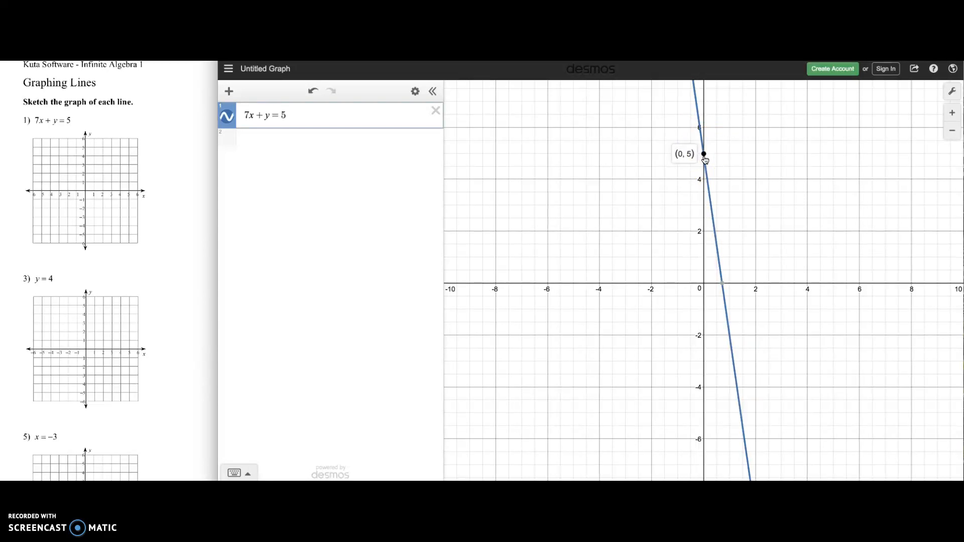
pyautogui.click(717, 245)
pyautogui.click(951, 132)
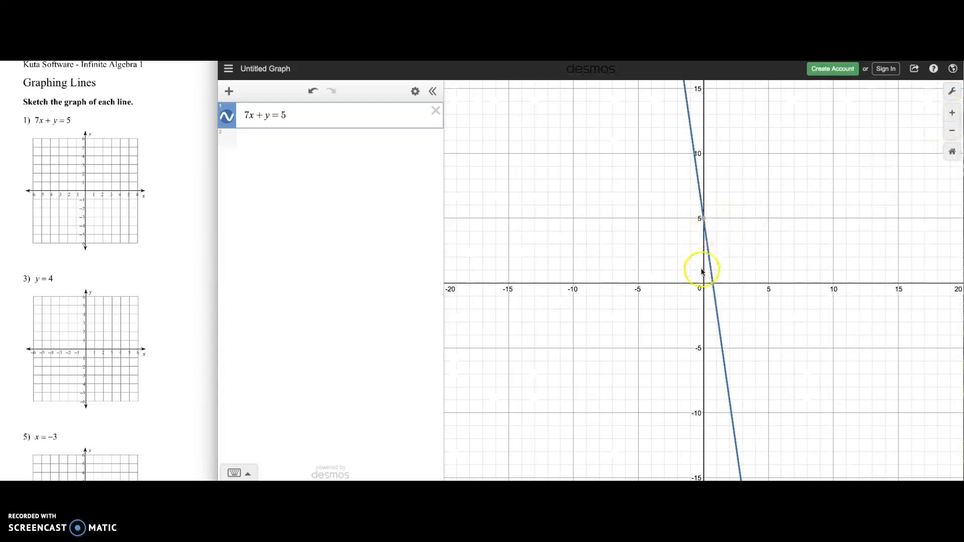
pyautogui.click(717, 312)
pyautogui.moveTo(718, 312); pyautogui.dragTo(717, 311)
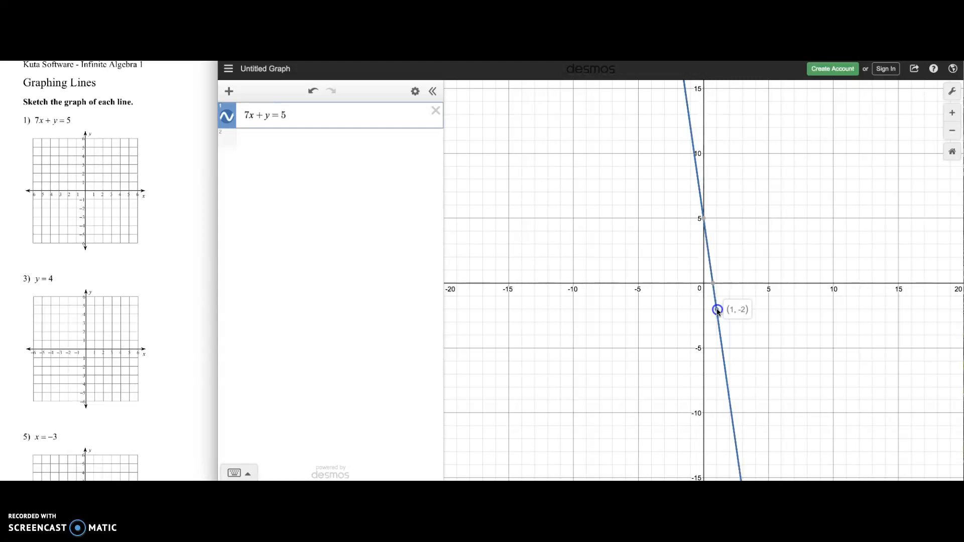
pyautogui.moveTo(718, 311)
pyautogui.mouseDown()
pyautogui.moveTo(703, 312)
pyautogui.moveTo(716, 313)
pyautogui.mouseUp()
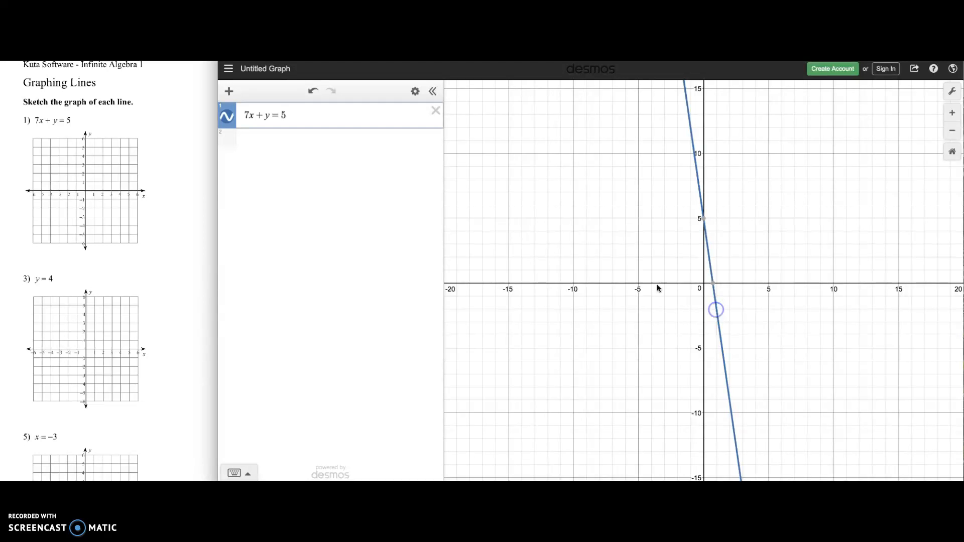
# Step: Graph the rearranged form y = −7x + 5 as a second expression
pyautogui.click(265, 141)
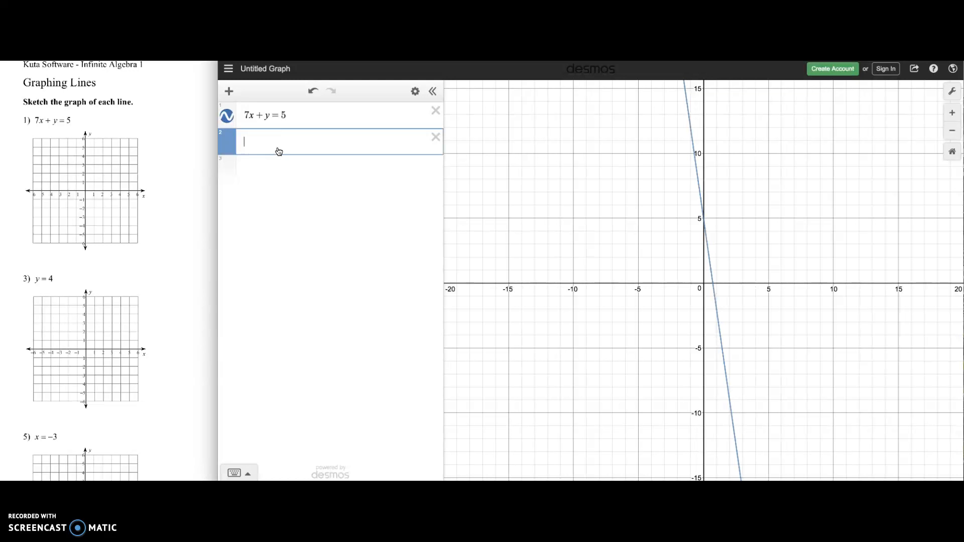
pyautogui.write('y=-7')
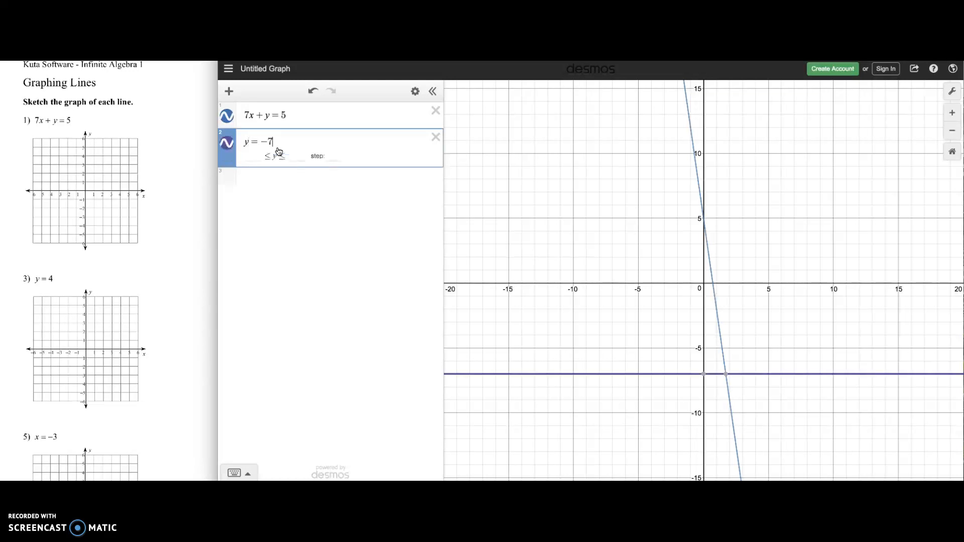
pyautogui.write('x+5')
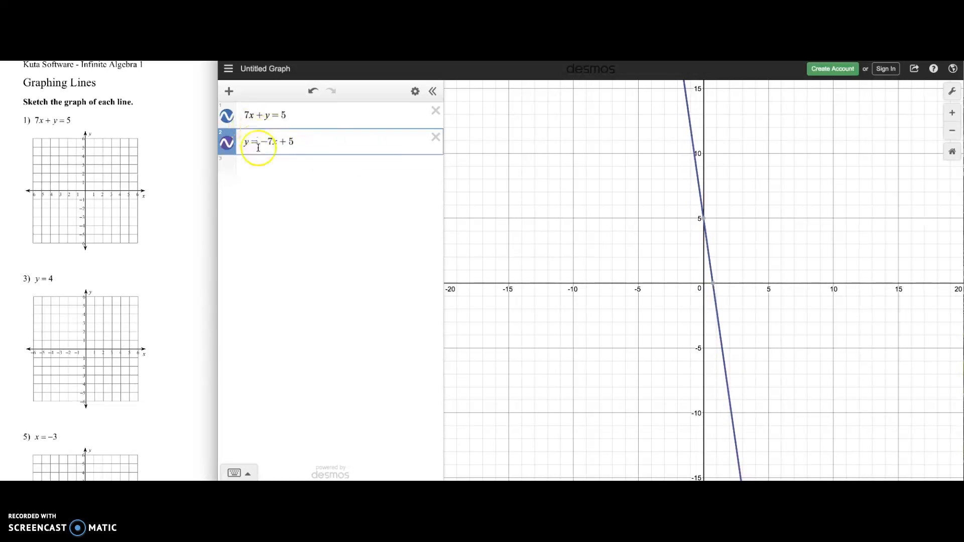
# Step: Change the colour of the 7x + y = 5 line to red and toggle the second line's visibility off and on
pyautogui.click(227, 116)
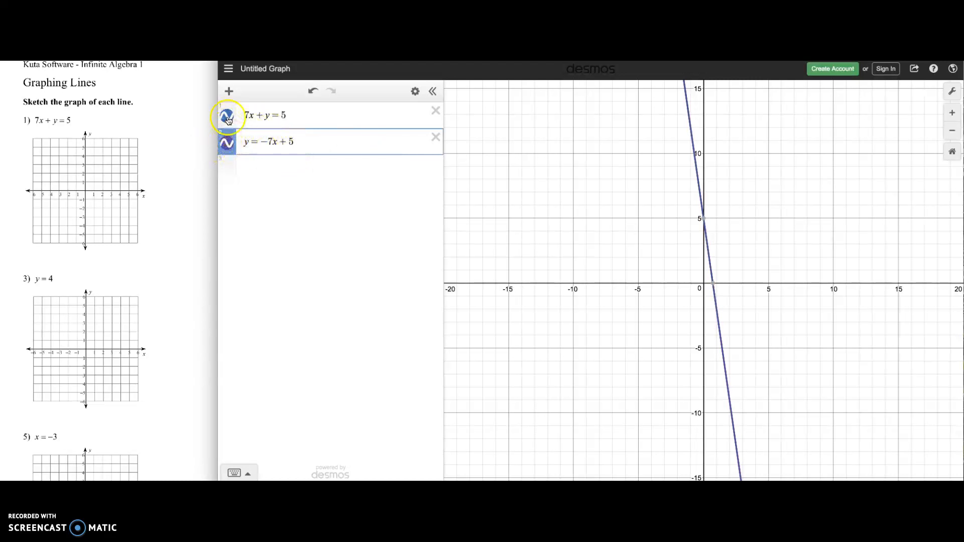
pyautogui.click(227, 117)
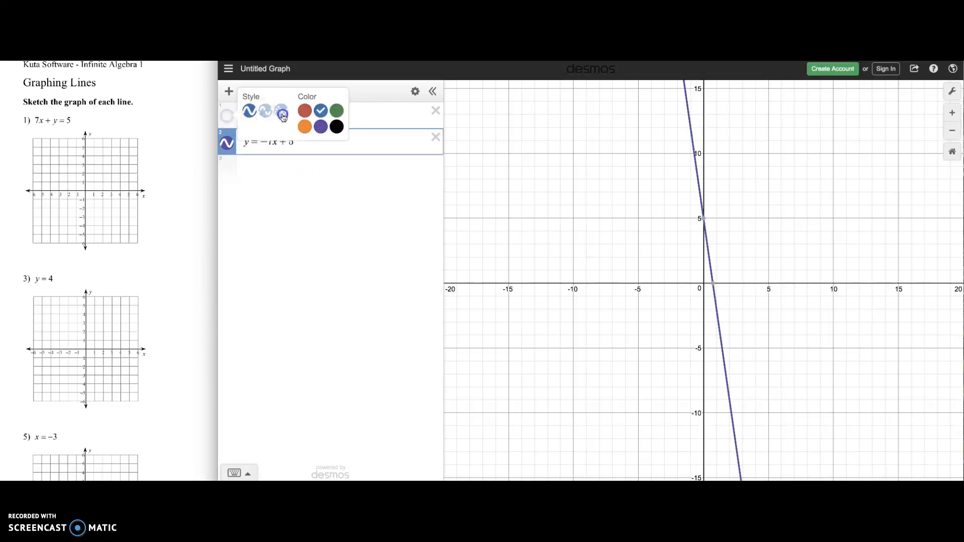
pyautogui.click(304, 111)
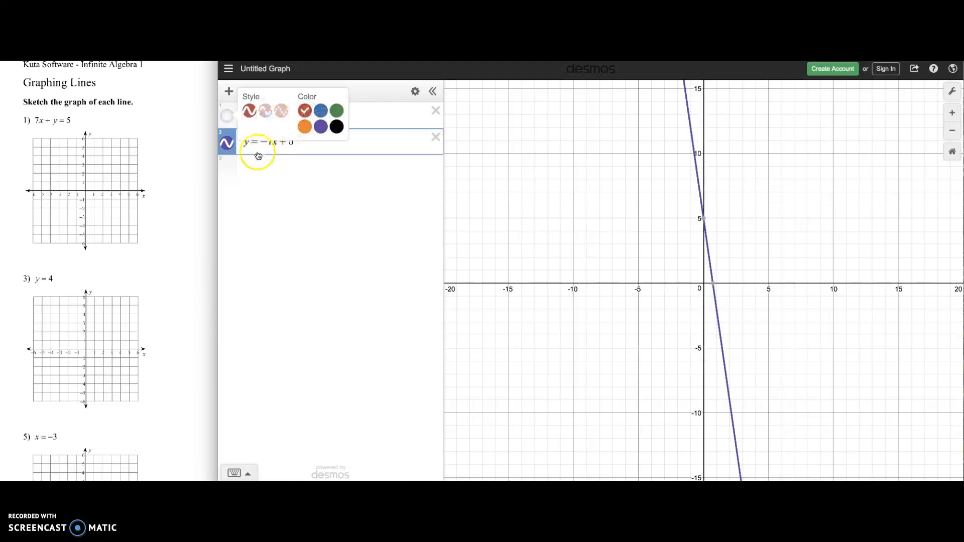
pyautogui.click(229, 146)
pyautogui.click(229, 148)
pyautogui.click(227, 145)
pyautogui.click(232, 116)
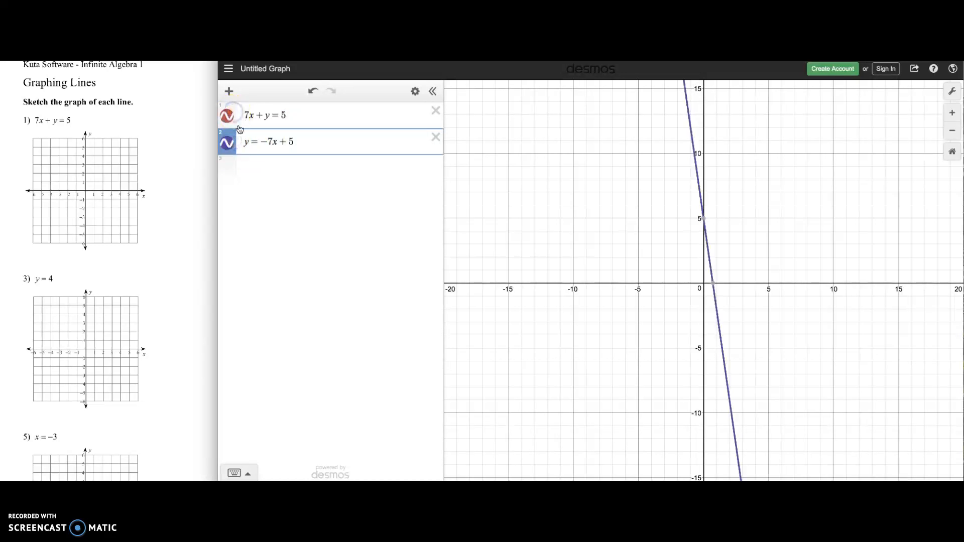
pyautogui.click(227, 143)
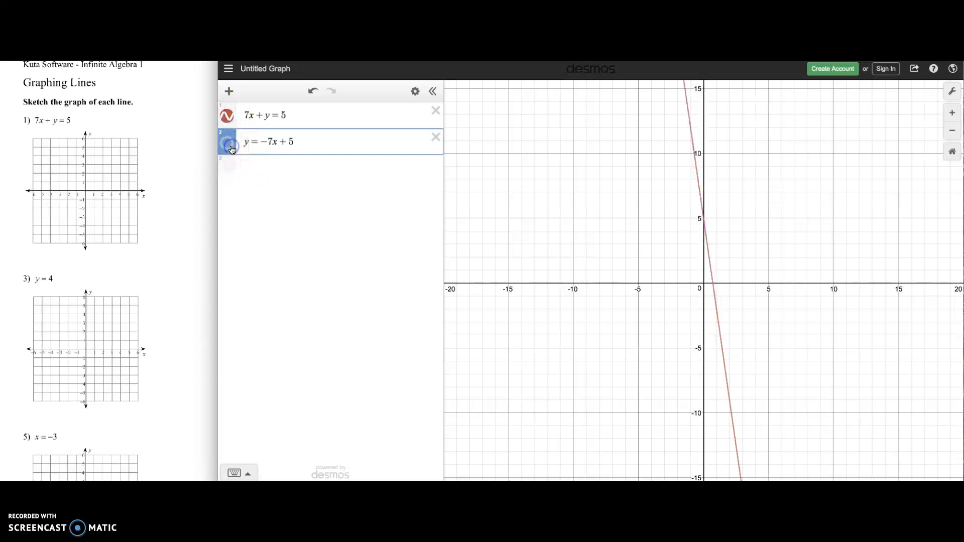
pyautogui.click(227, 143)
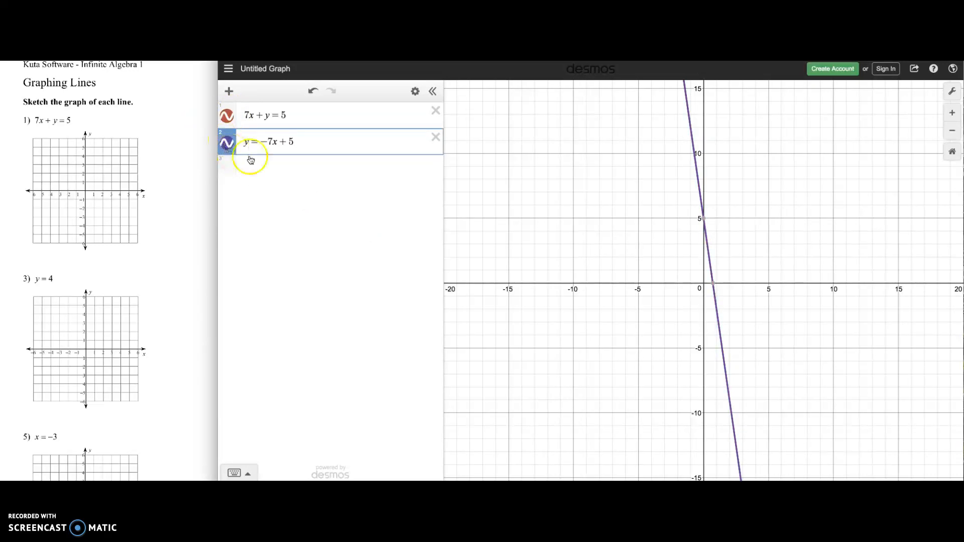
# Step: Replace the second expression with y = 4 and check where it crosses the red line
pyautogui.moveTo(297, 140); pyautogui.dragTo(217, 138)
pyautogui.press('BackSpace')
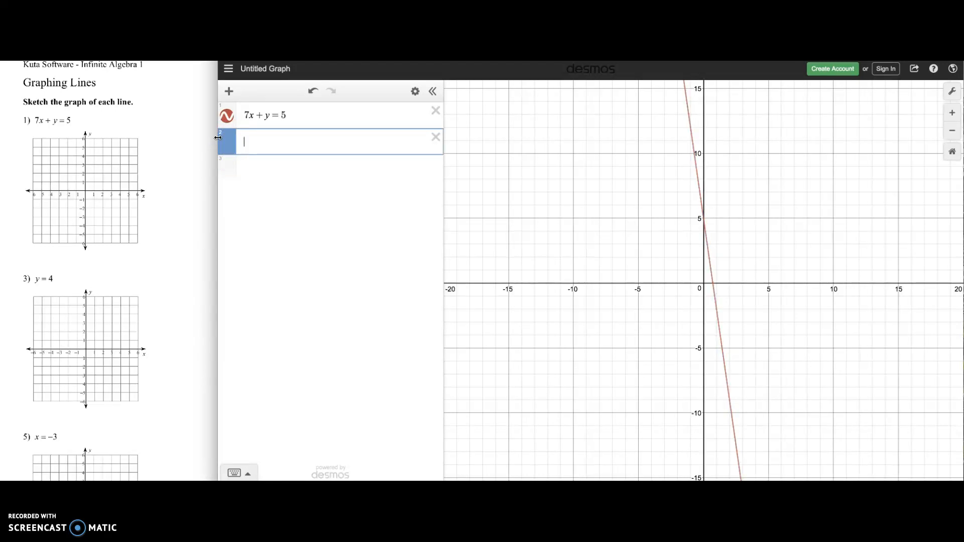
pyautogui.write('y=4')
pyautogui.click(704, 231)
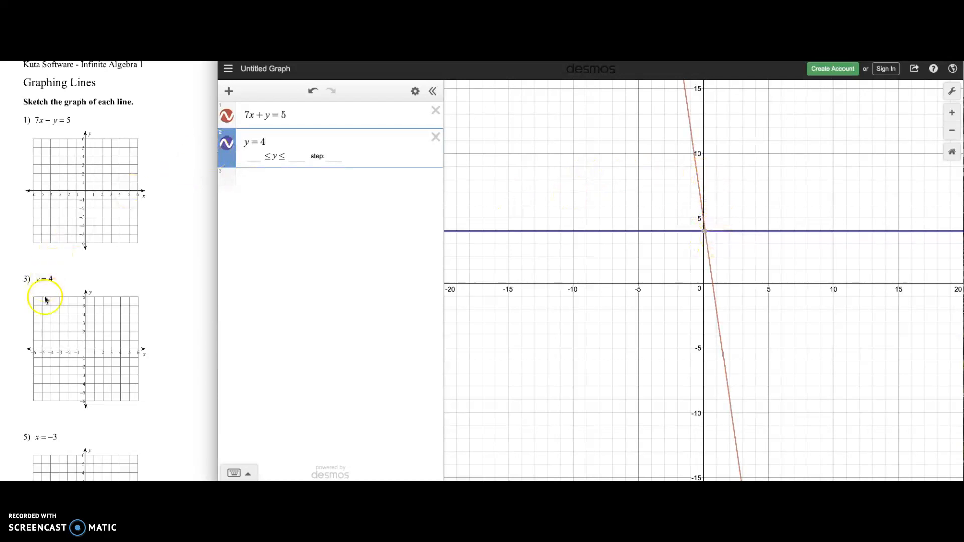
# Step: Replace the second expression with x = −3 and inspect its intersection point with the red line
pyautogui.scroll(-3, 80, 304)
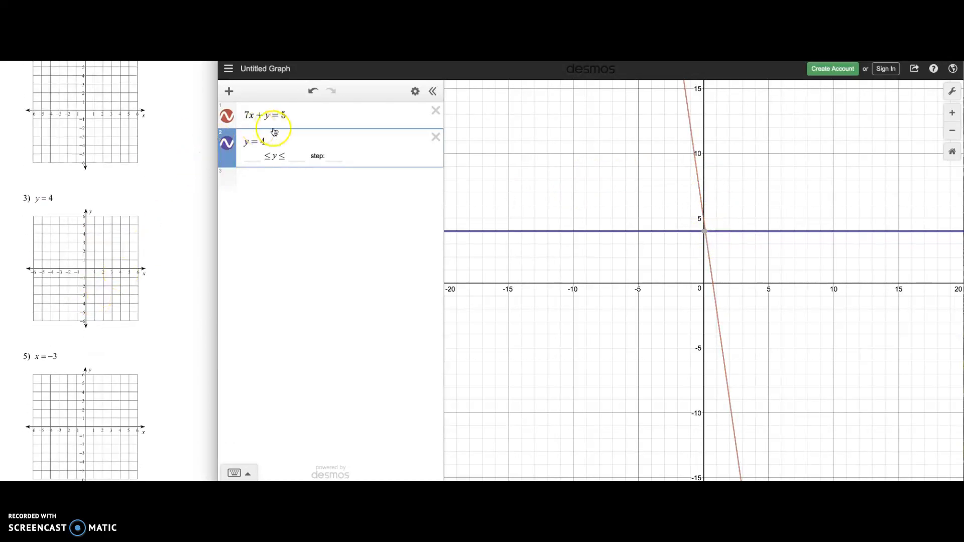
pyautogui.moveTo(273, 139); pyautogui.dragTo(229, 142)
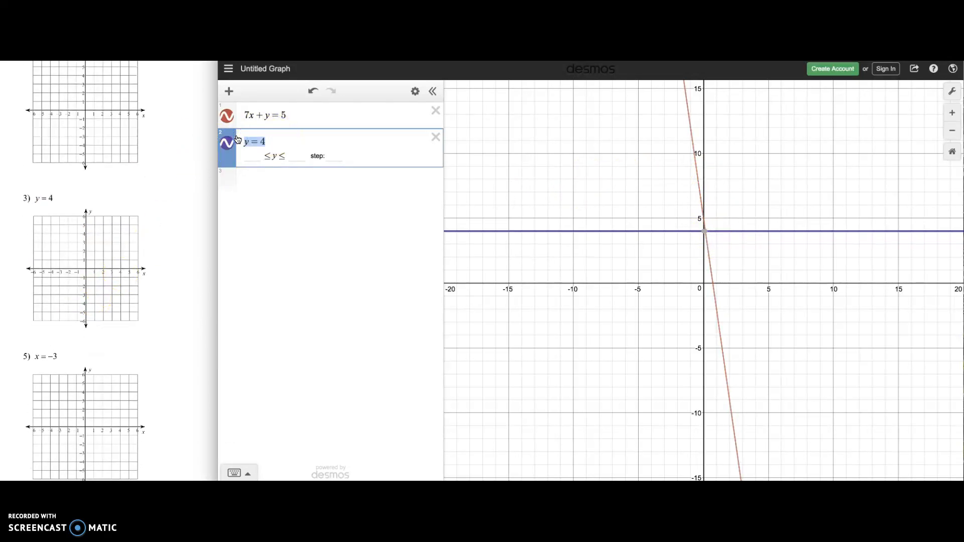
pyautogui.write('x=-3')
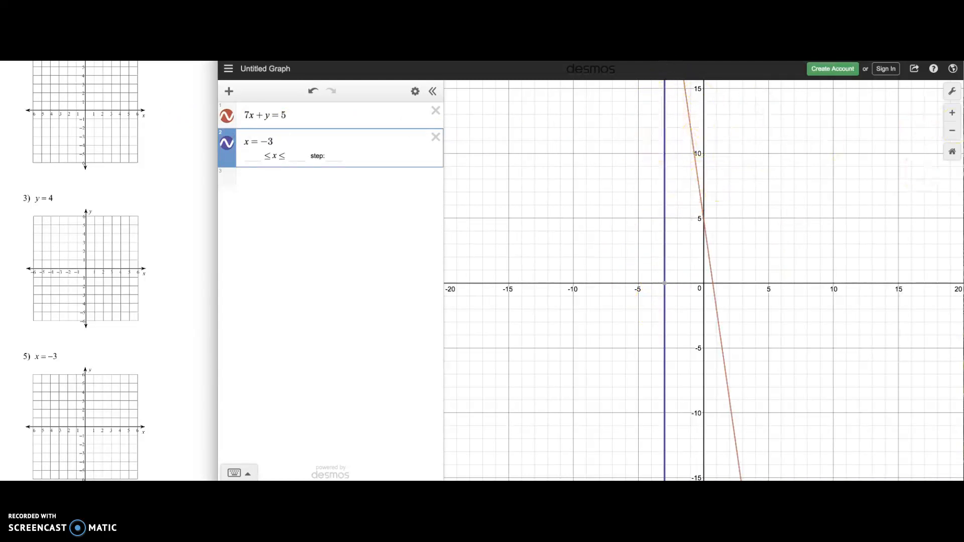
pyautogui.click(953, 129)
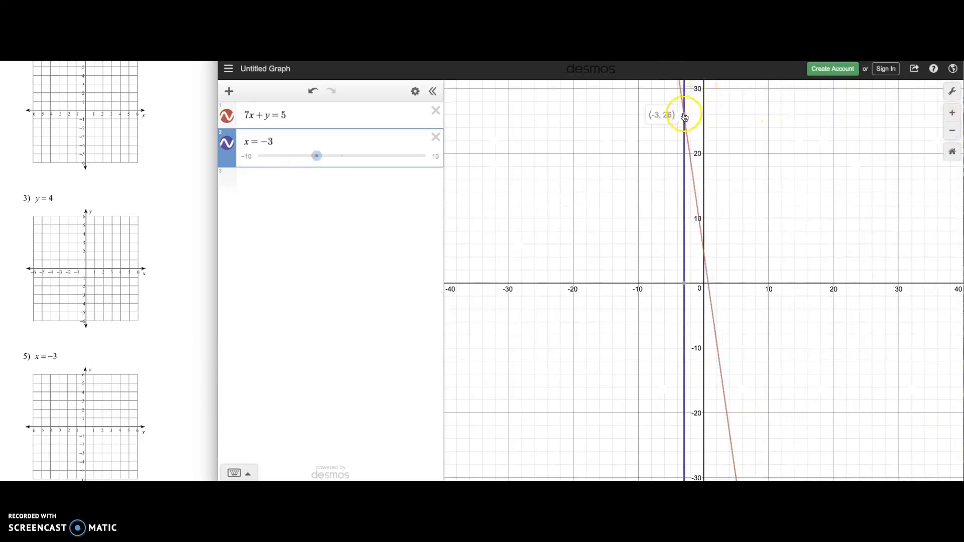
pyautogui.click(684, 116)
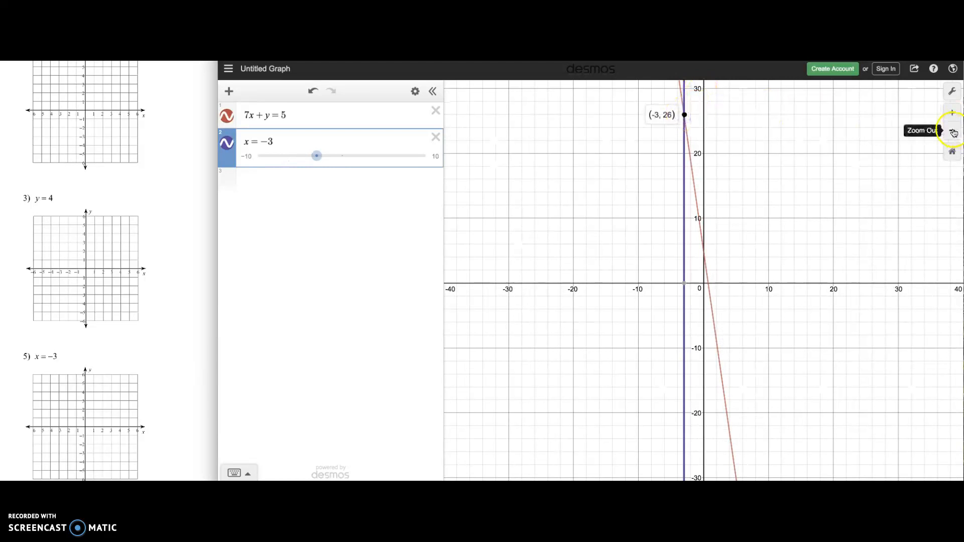